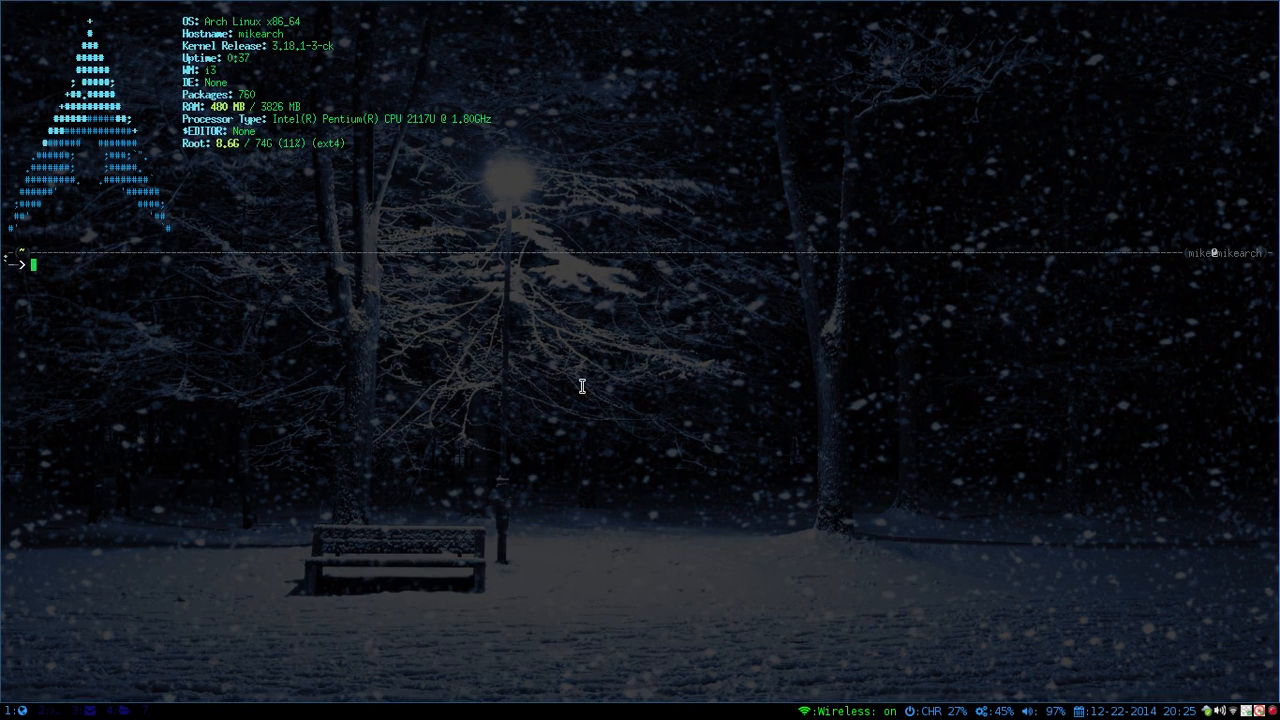
type("i3")
Step: Load ~/.i3/config in Vim via the i3 alias and jump to the dropboxd start-up line at the end
key("Return")
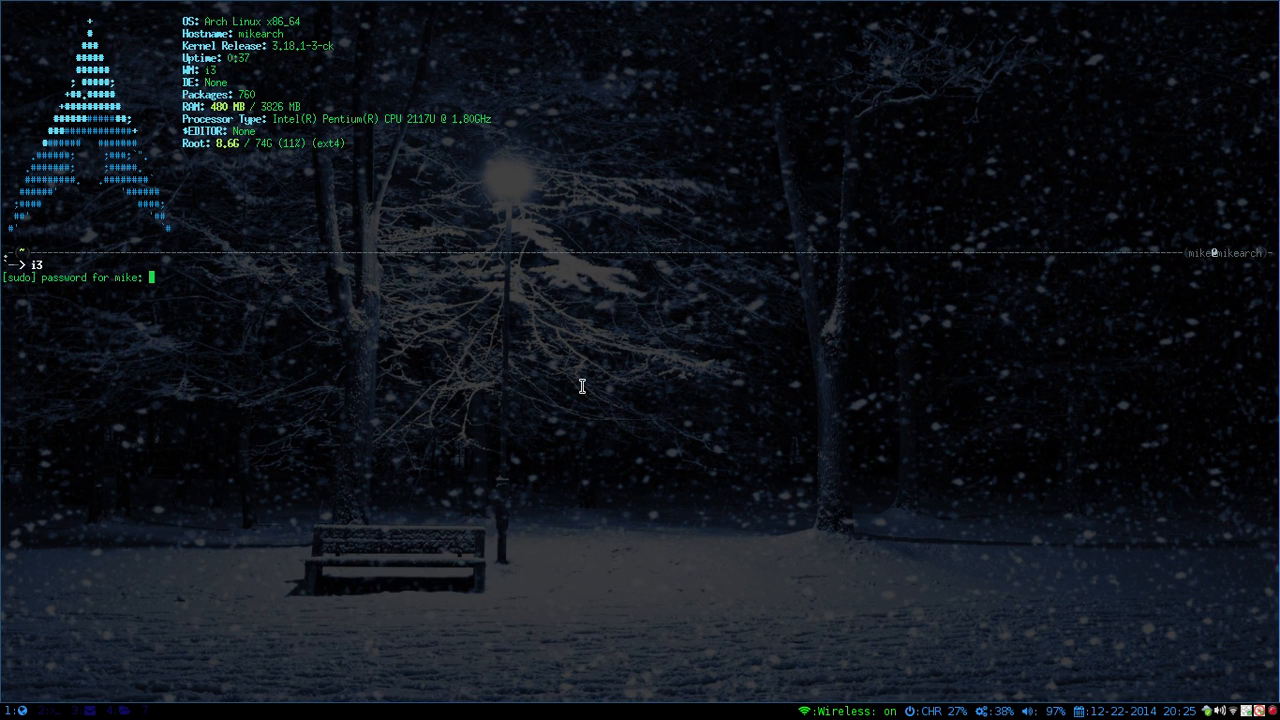
key("Return")
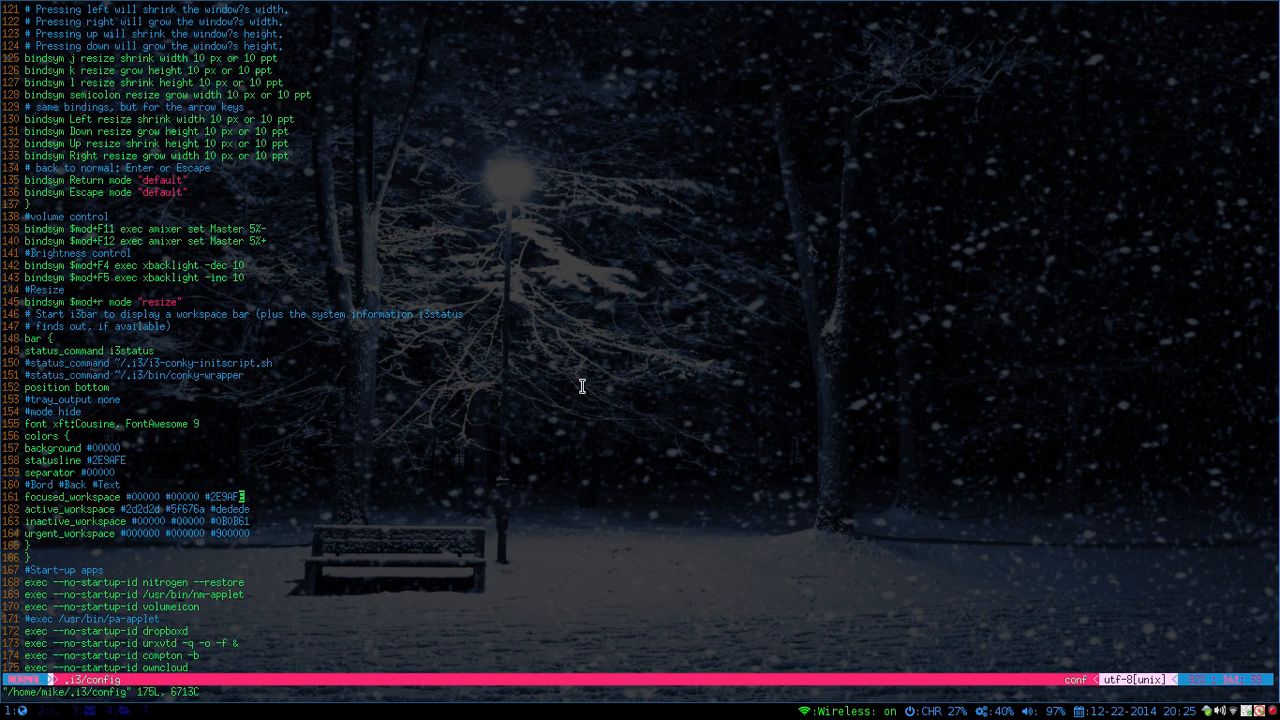
key("shift+g")
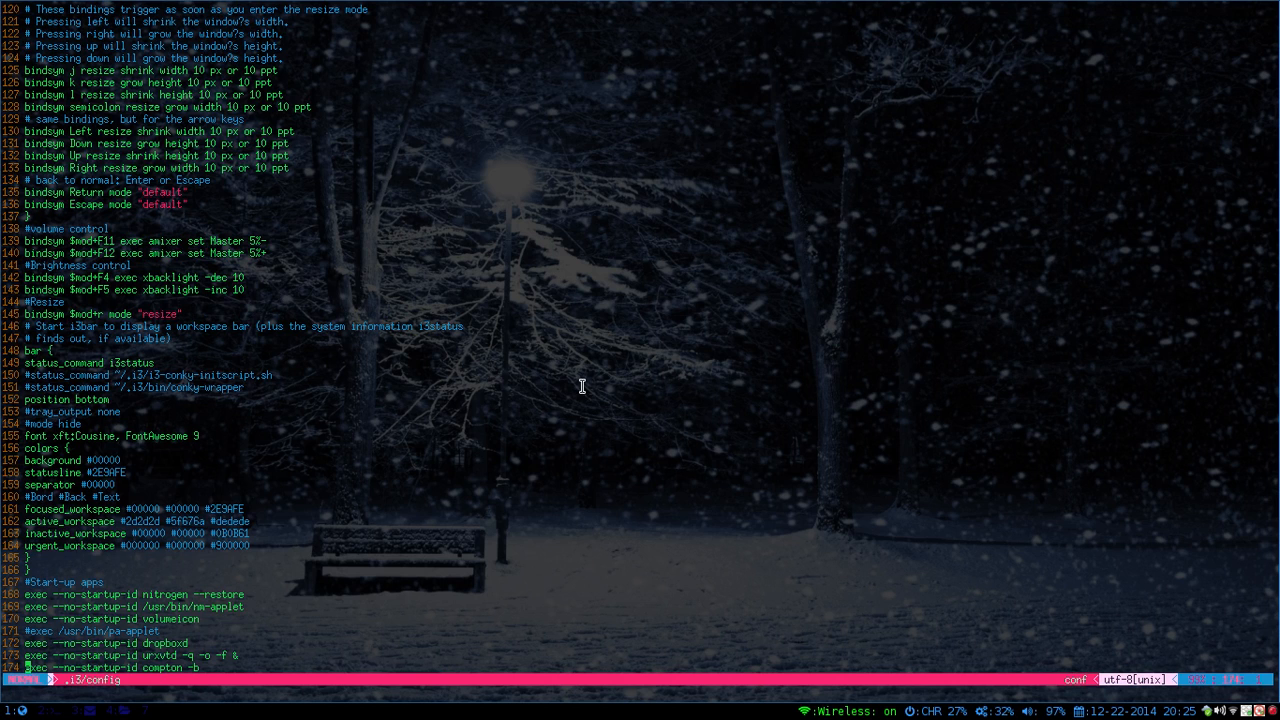
key("k")
key("k")
key("l")
key("l")
key("l")
key("l")
key("l")
key("l")
key("l")
key("l")
key("l")
key("l")
key("l")
key("l")
key("l")
key("l")
key("l")
key("l")
key("l")
key("l")
key("k")
key("k")
key("k")
key("k")
key("b")
key("b")
key("l")
key("l")
key("l")
key("l")
key("l")
key("l")
key("l")
key("l")
key("l")
key("l")
key("l")
key("l")
key("l")
key("l")
key("l")
key("l")
key("l")
key("l")
key("l")
key("l")
key("l")
key("l")
key("l")
key("l")
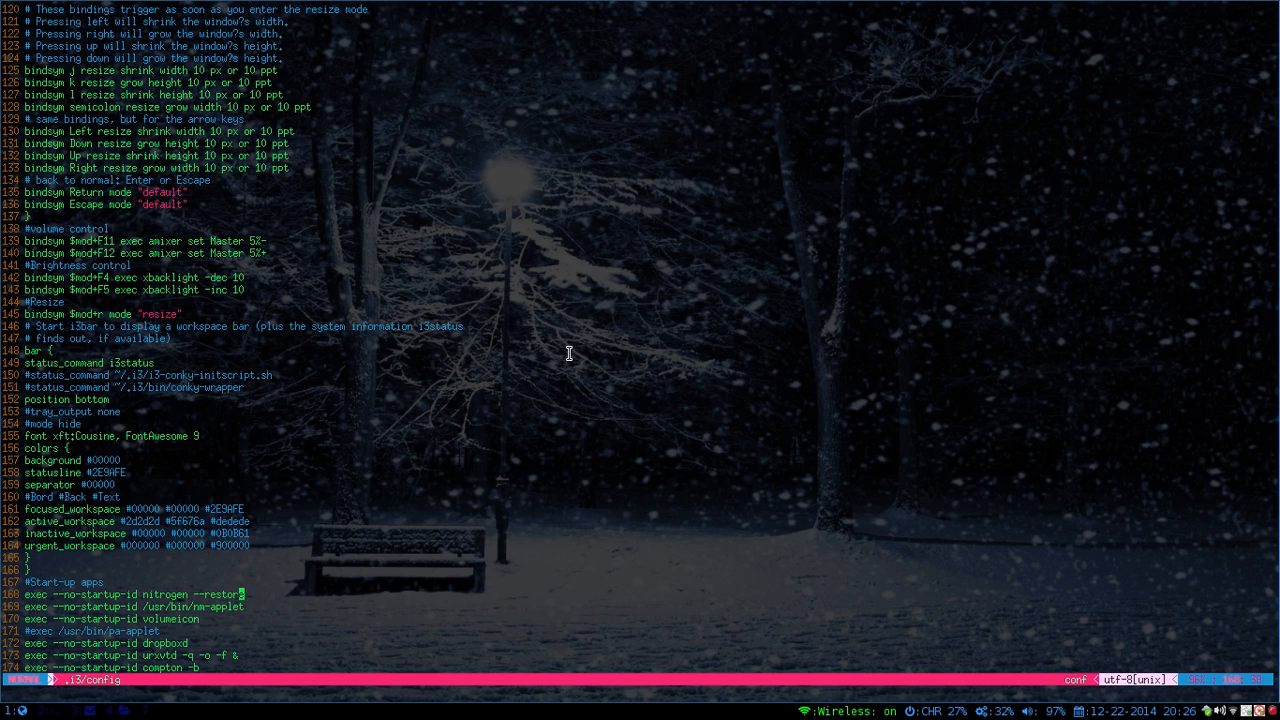